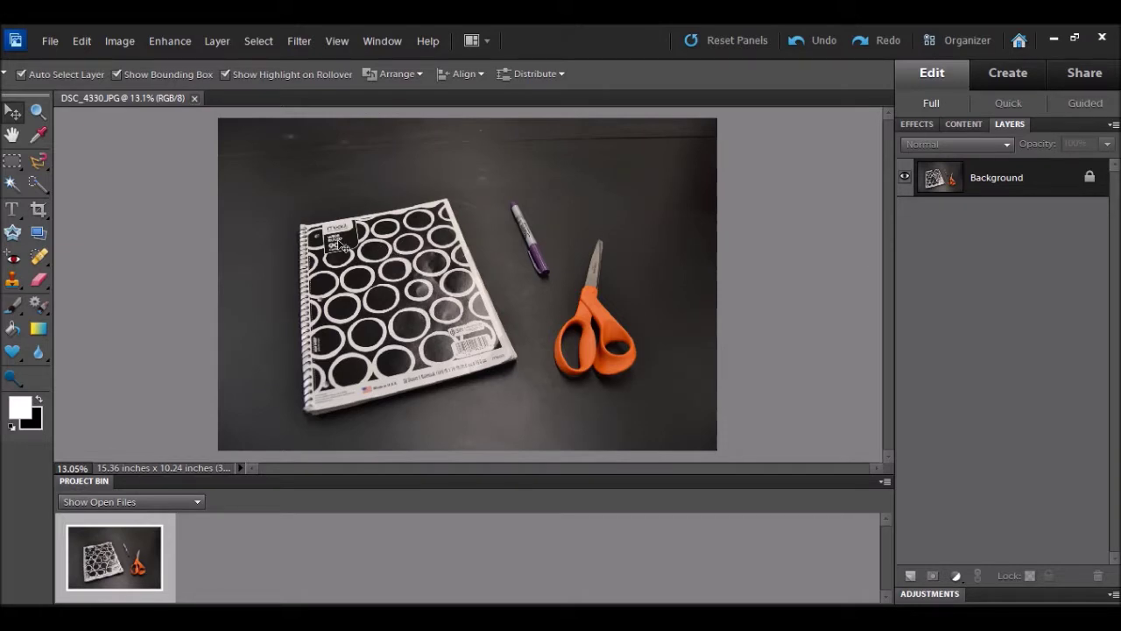
- Select the Clone Stamp tool from the toolbox
click(12, 282)
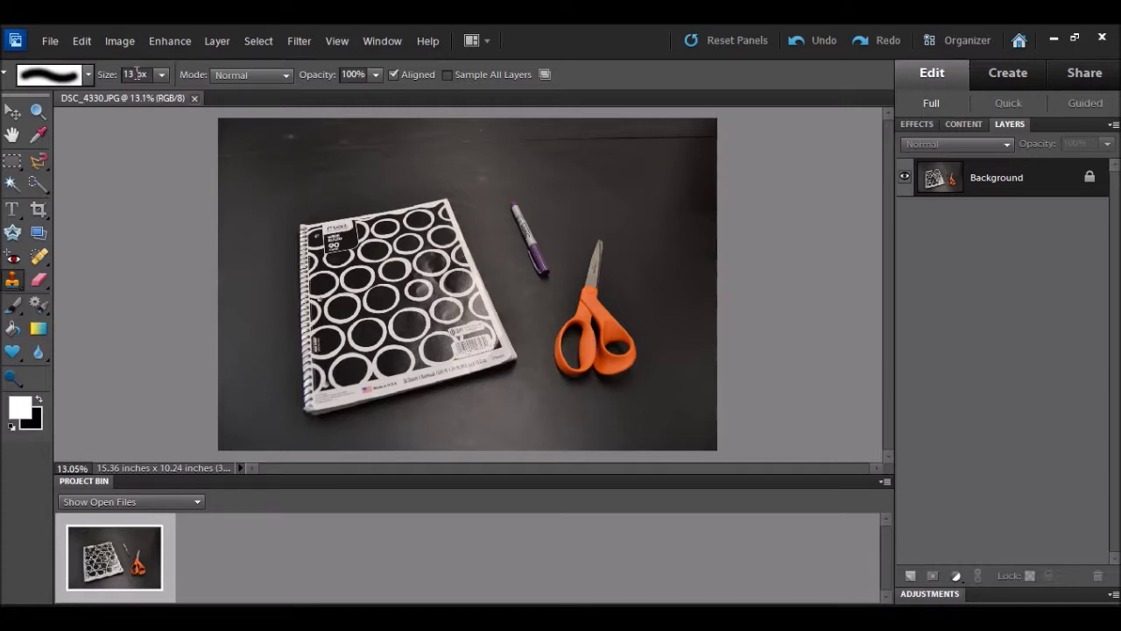
- Set the Clone Stamp brush to a 200 px soft round with Aligned turned off
right_click(520, 270)
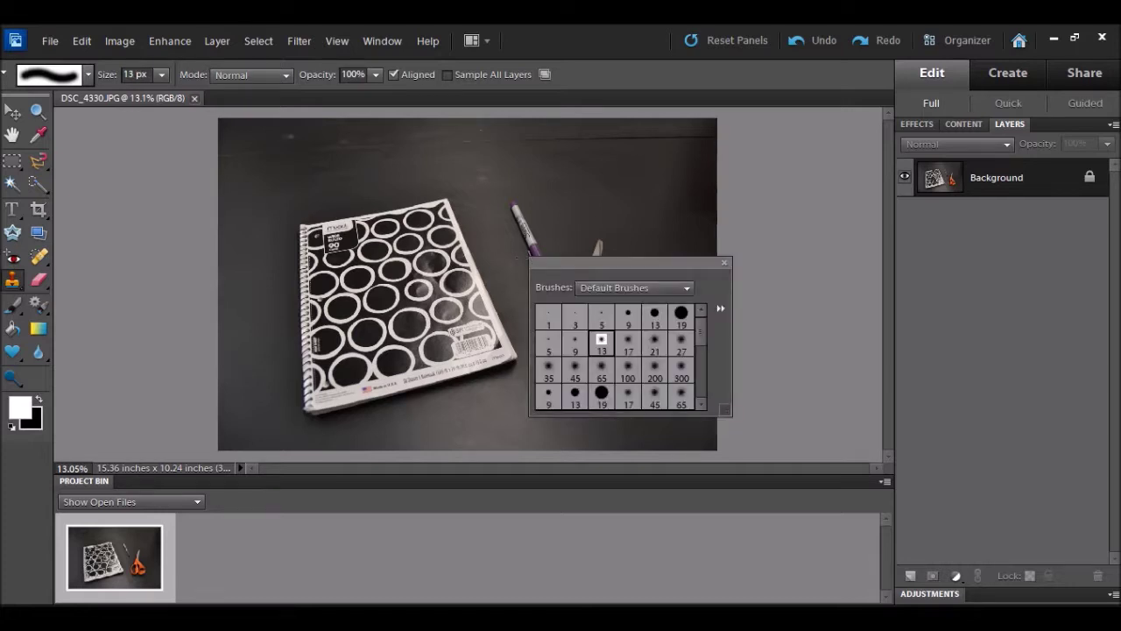
click(655, 378)
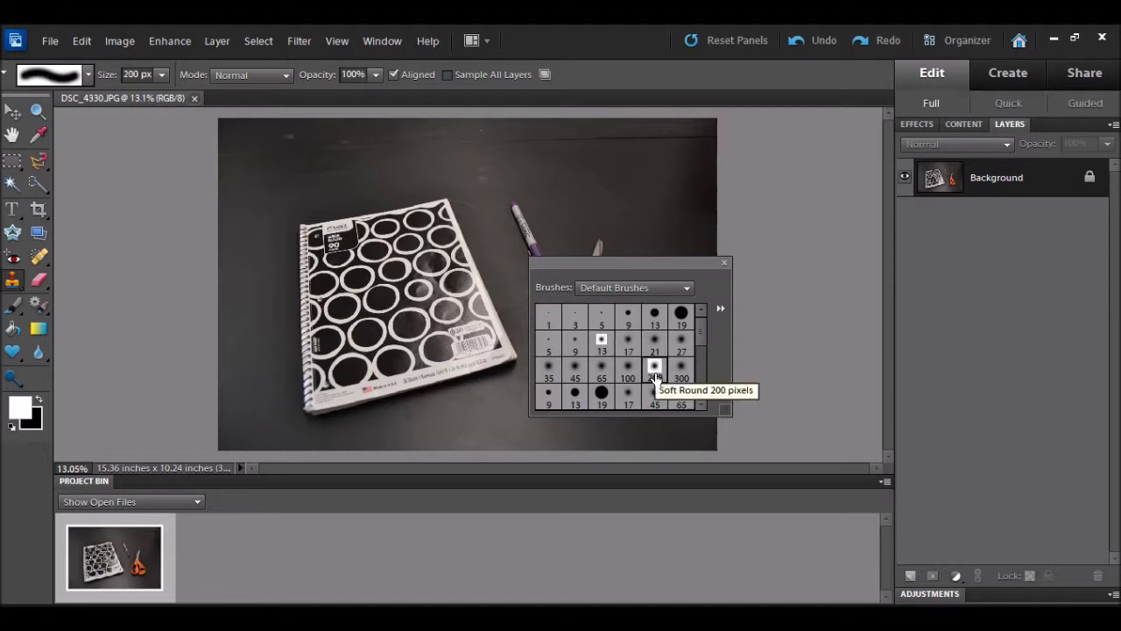
click(798, 233)
click(626, 275)
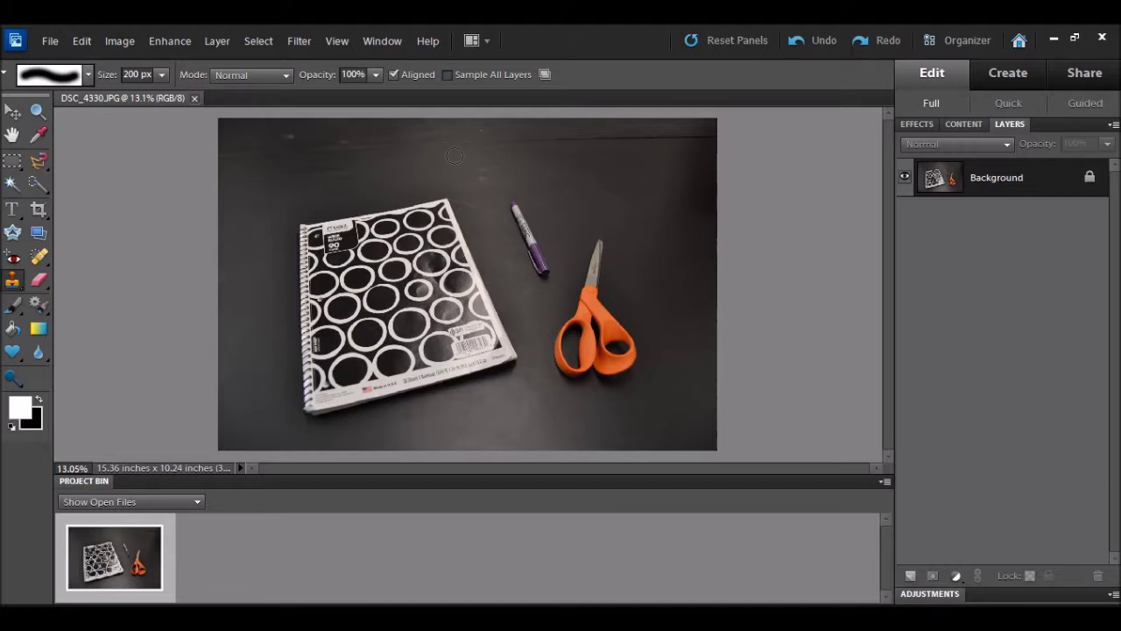
click(394, 75)
- Duplicate the Background layer to create a Background copy layer
right_click(935, 176)
click(963, 214)
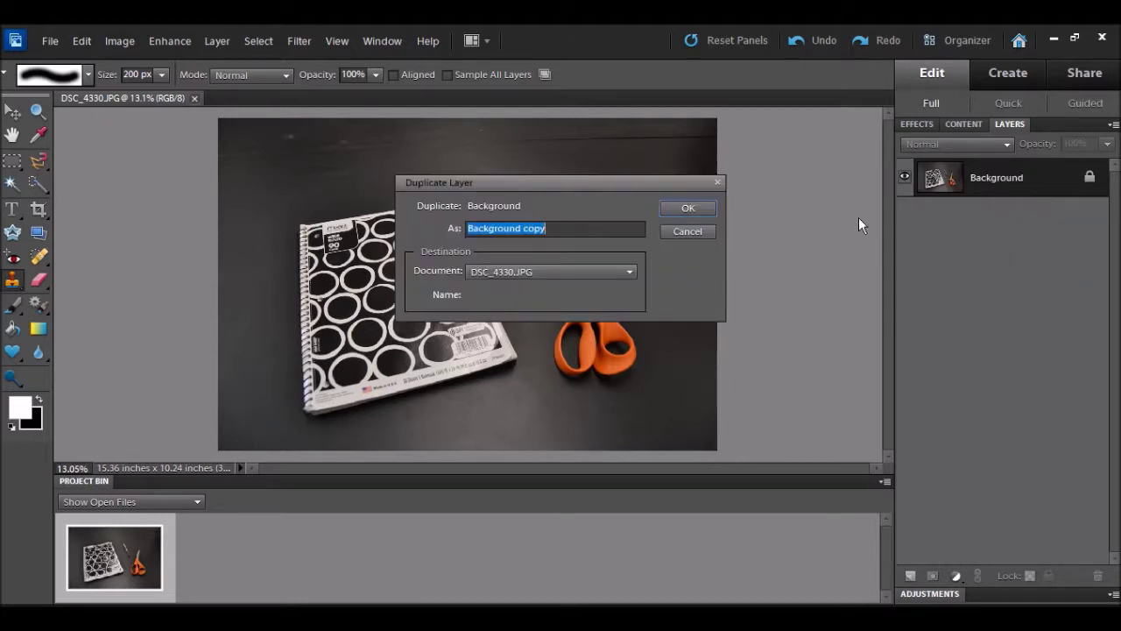
click(686, 210)
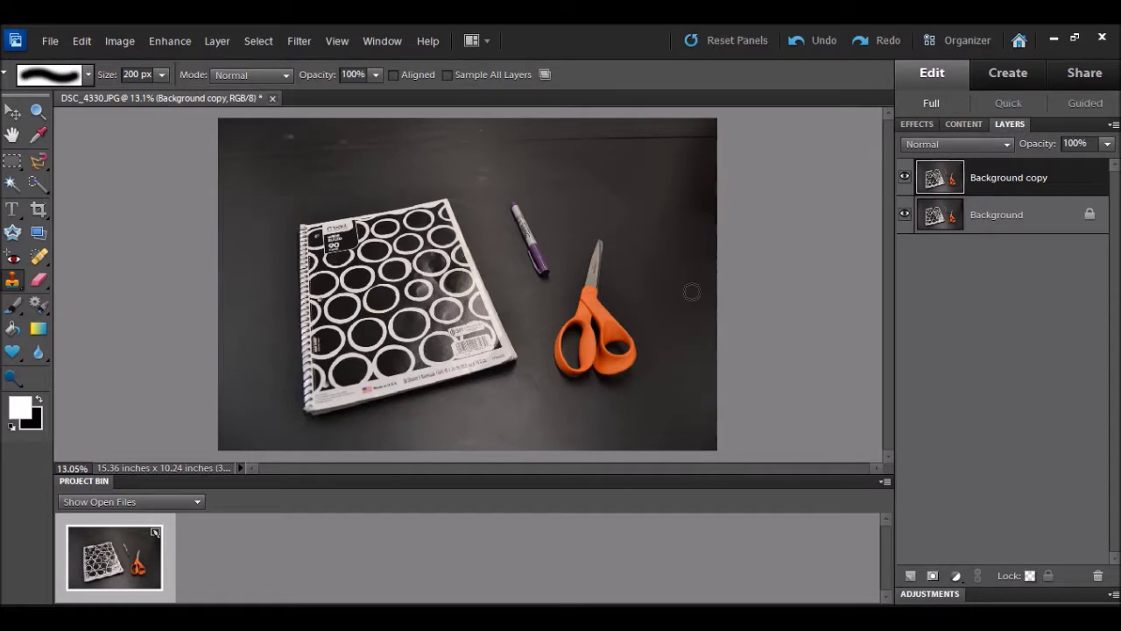
scroll(570, 229, up, 5)
- Sample the marker tip and paint a second purple marker beside the original
scroll(557, 245, up, 1)
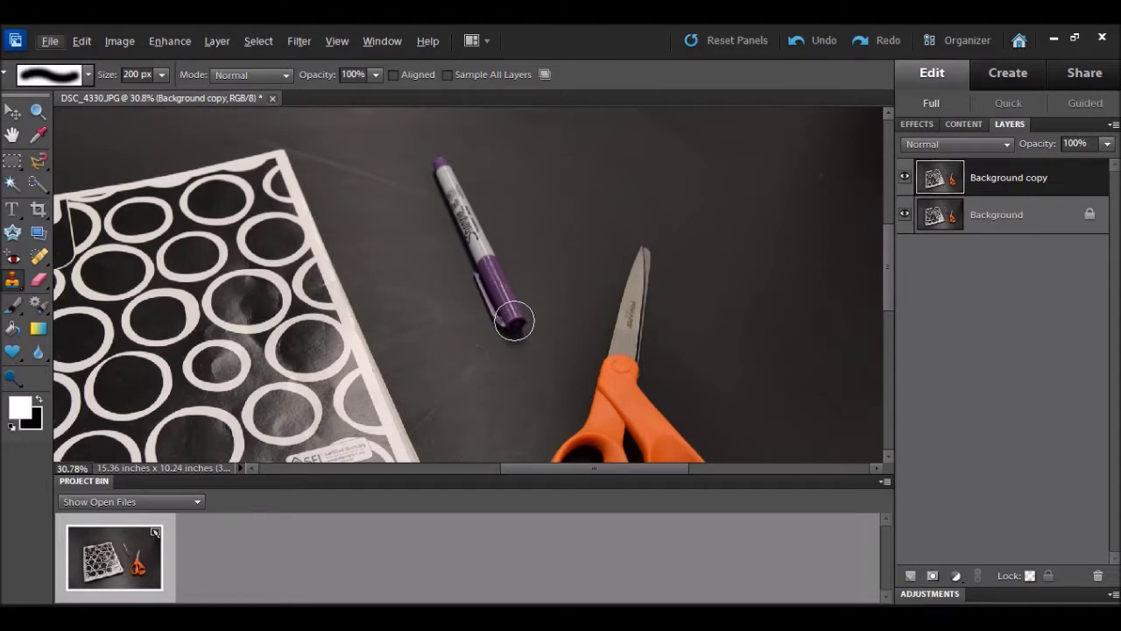
alt+click(514, 321)
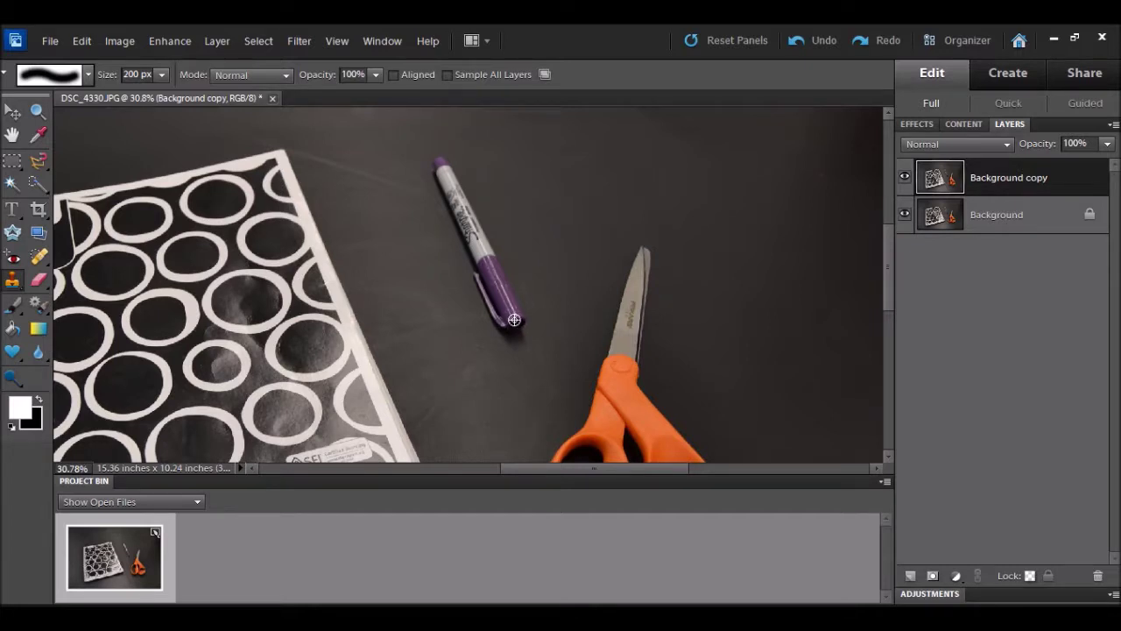
alt+click(514, 320)
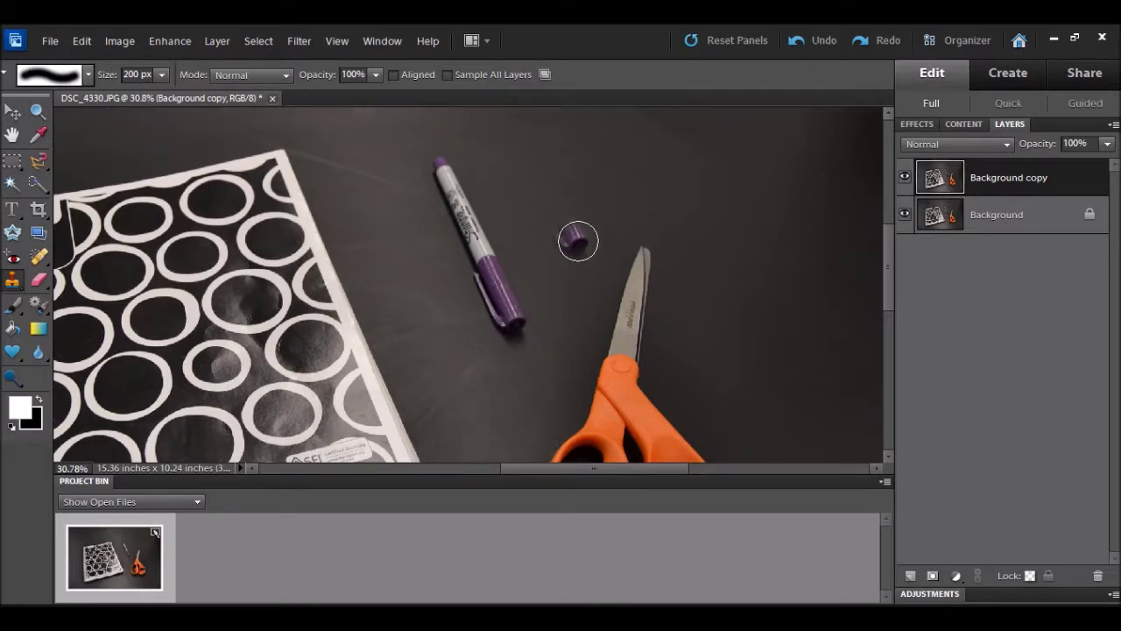
click(565, 242)
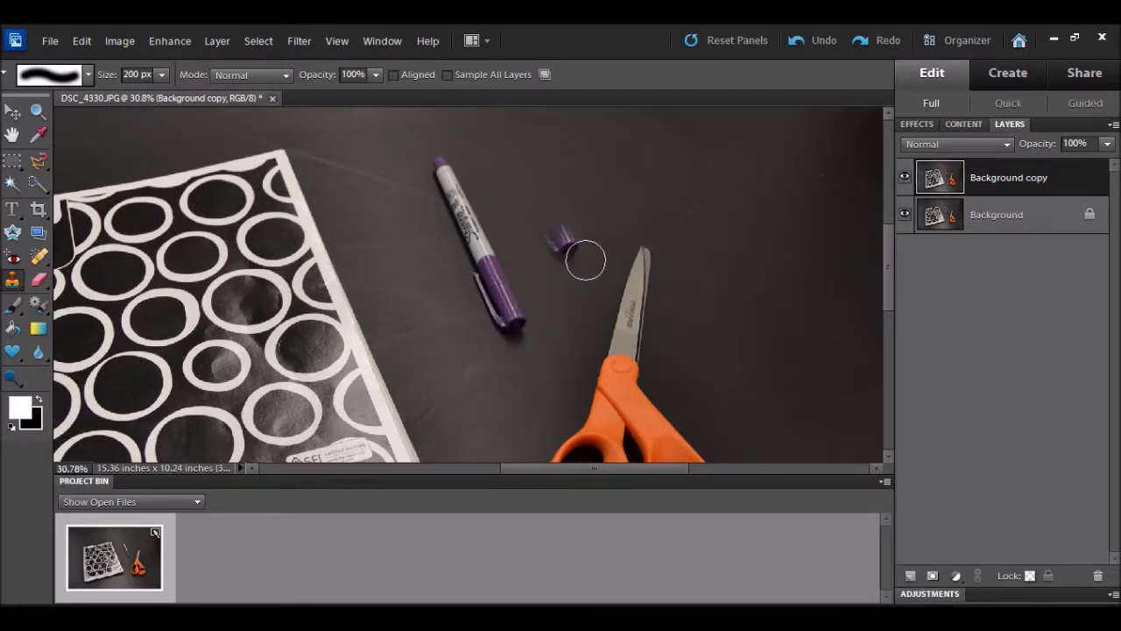
key(ctrl+z)
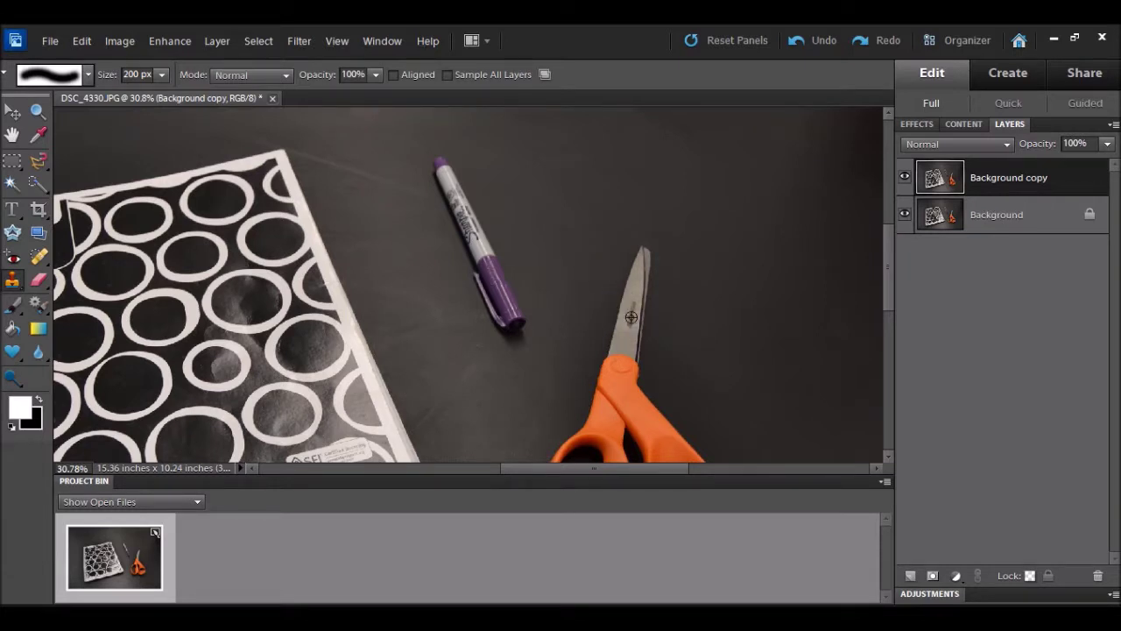
alt+click(631, 317)
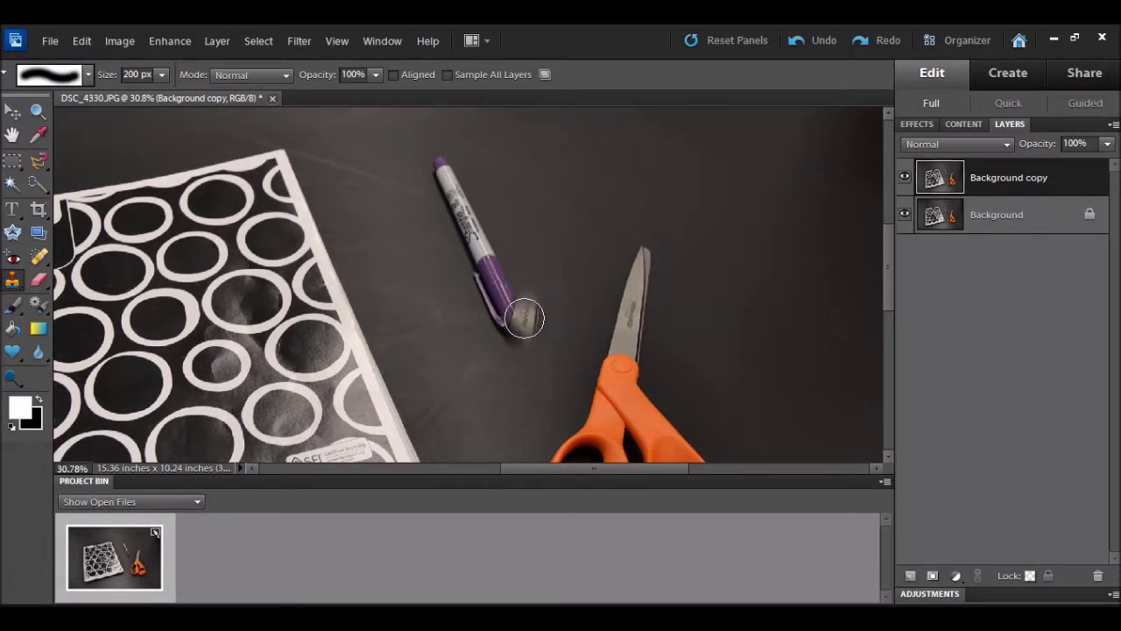
alt+click(516, 318)
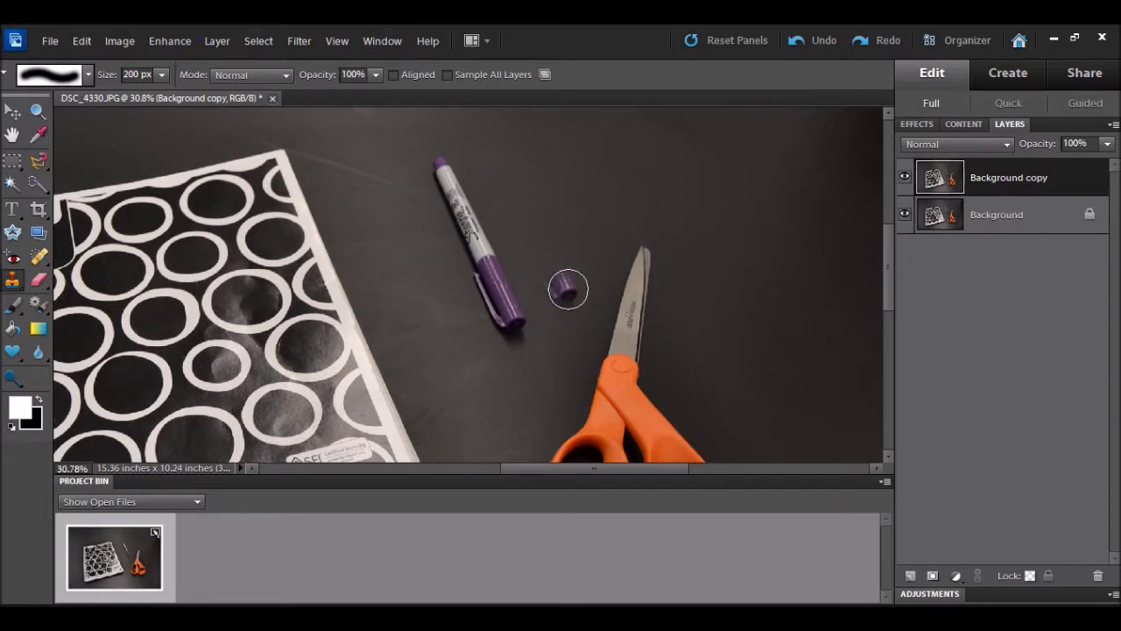
mouse_move(567, 289)
mouse_down()
mouse_move(521, 183)
mouse_move(489, 136)
mouse_move(505, 163)
mouse_up()
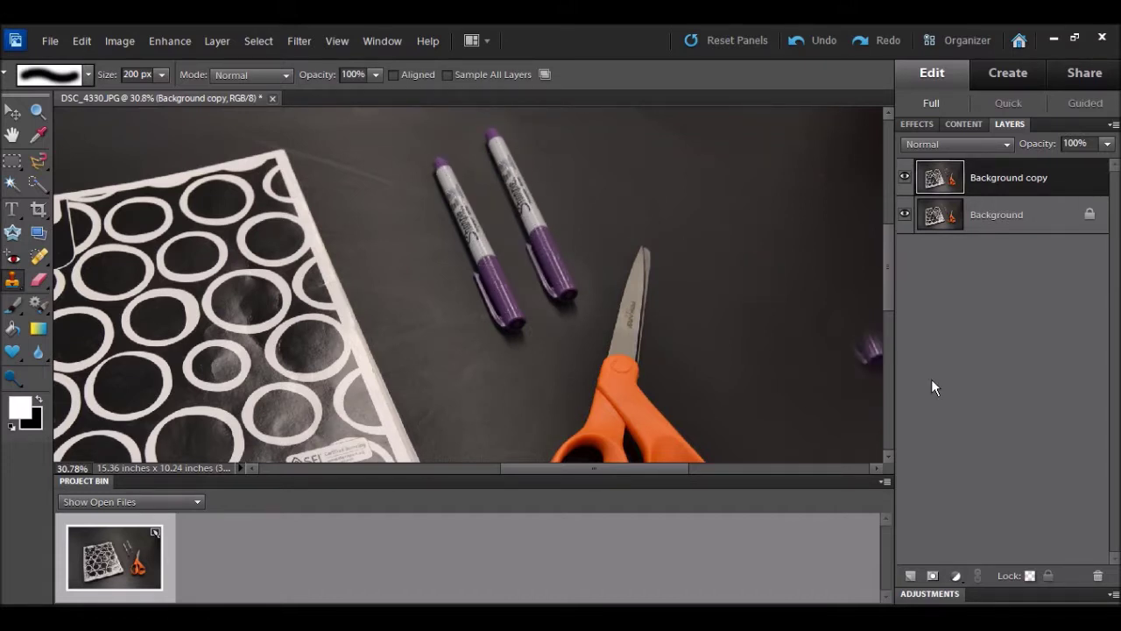
- Toggle the Background copy layer's visibility to compare before and after cloning
click(904, 179)
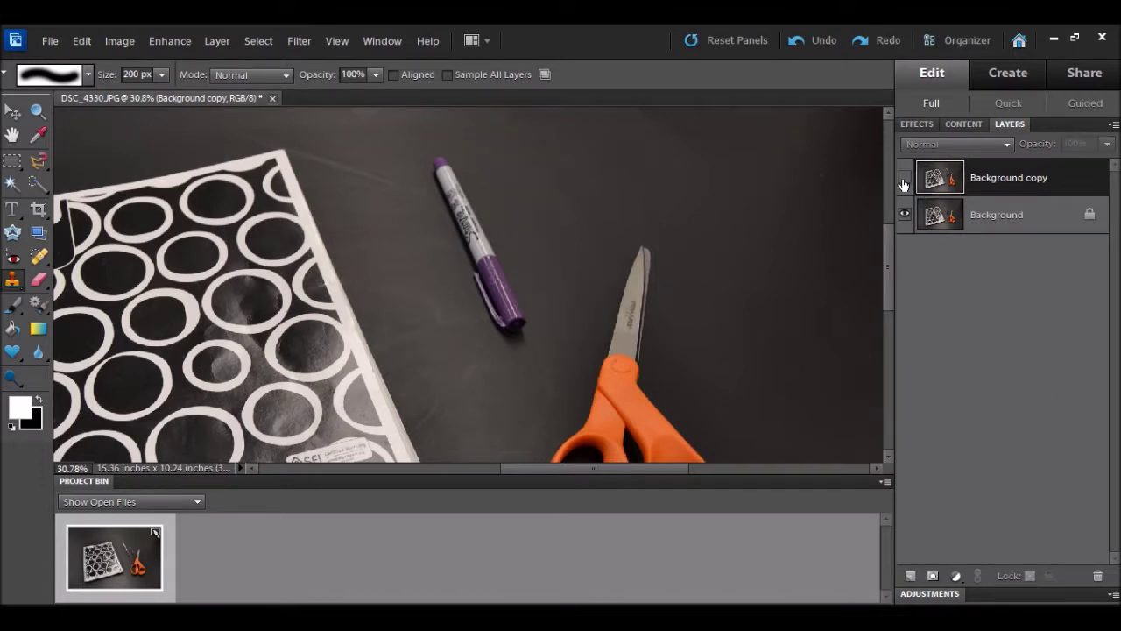
click(903, 180)
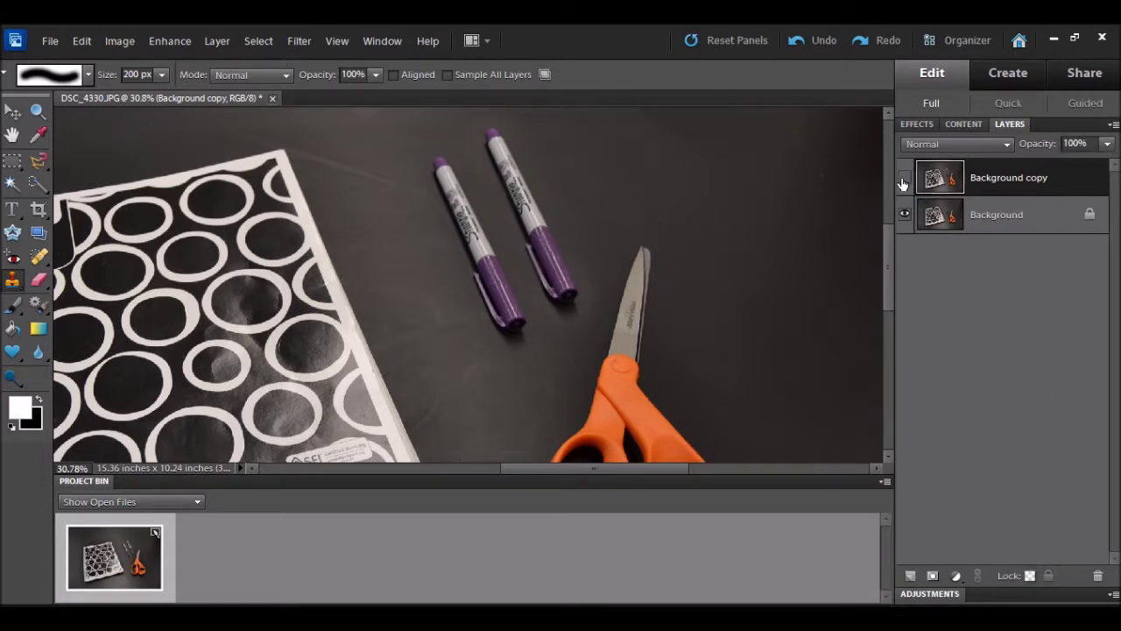
click(903, 183)
click(903, 181)
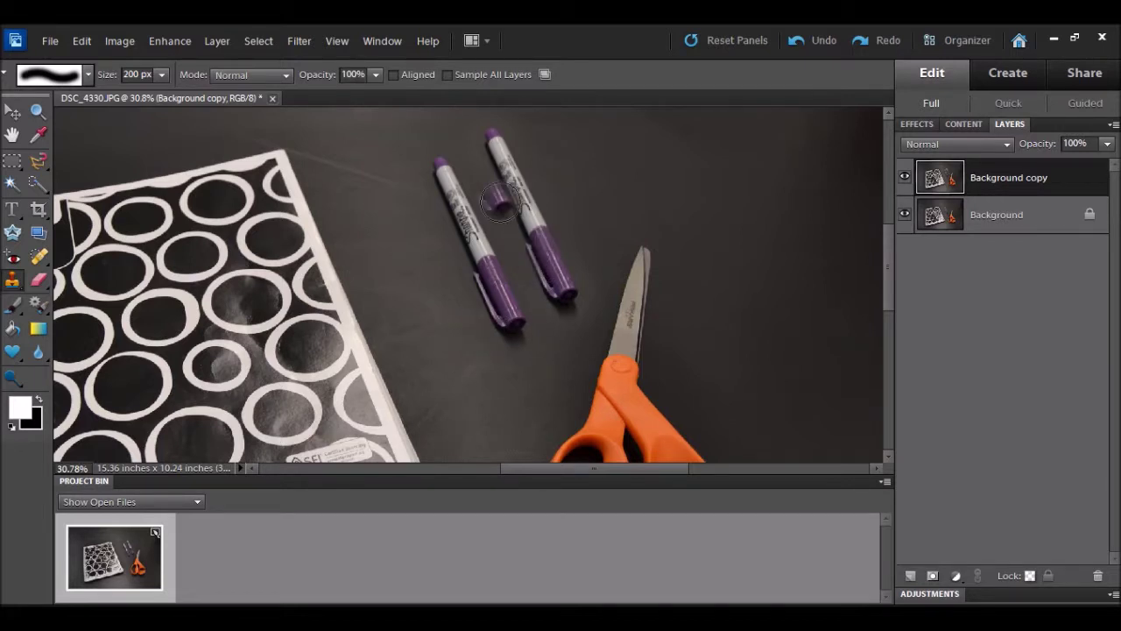
scroll(394, 261, up, 3)
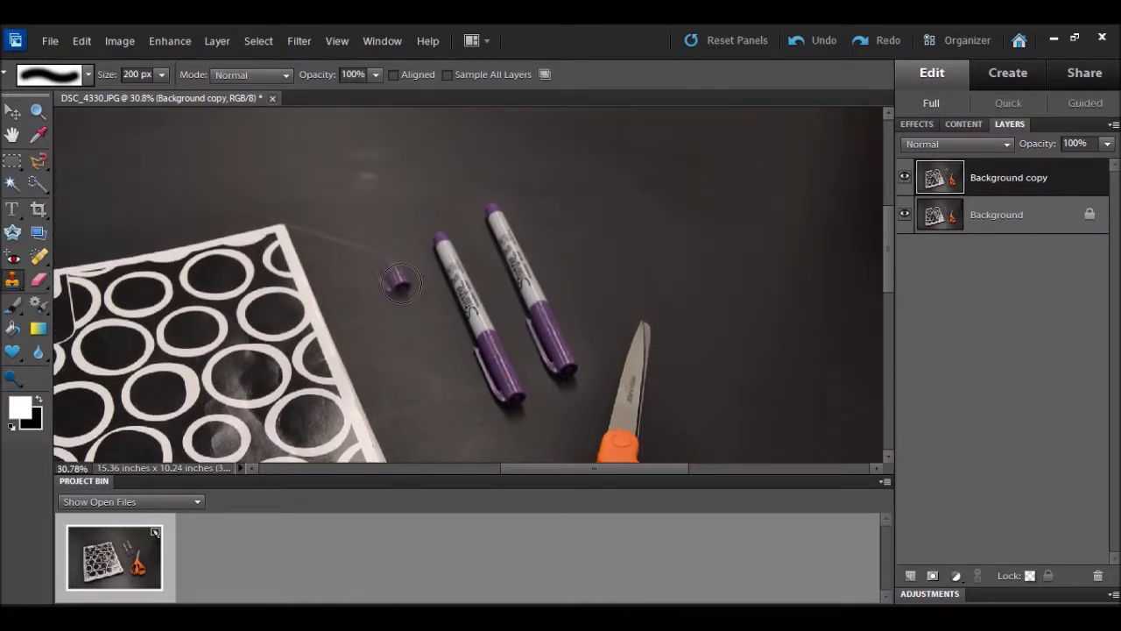
scroll(401, 284, down, 2)
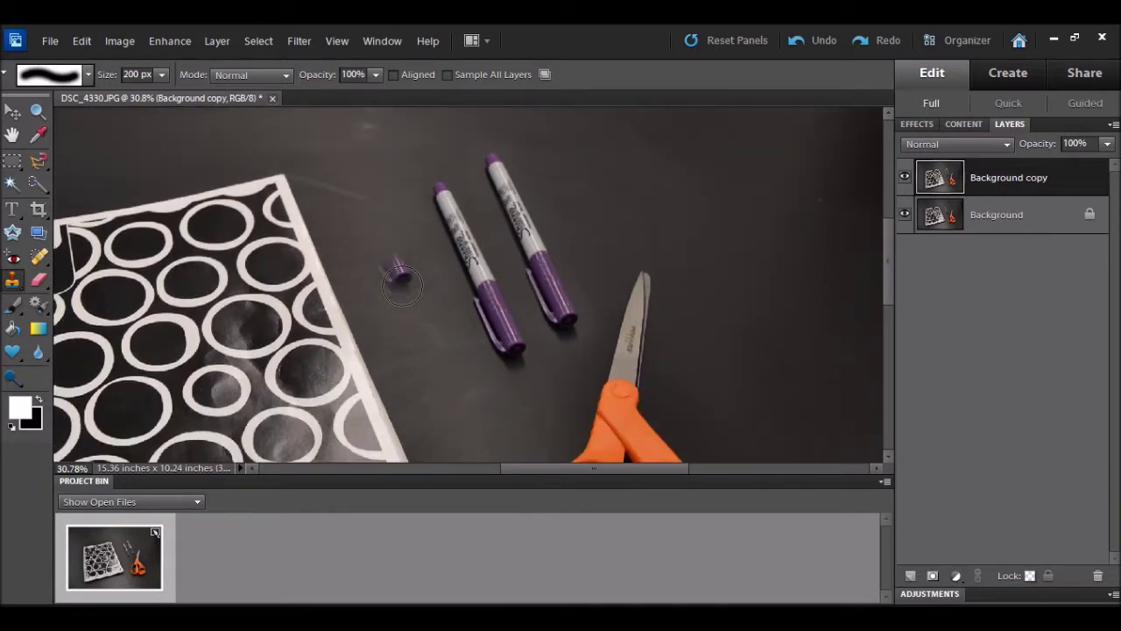
scroll(401, 285, down, 3)
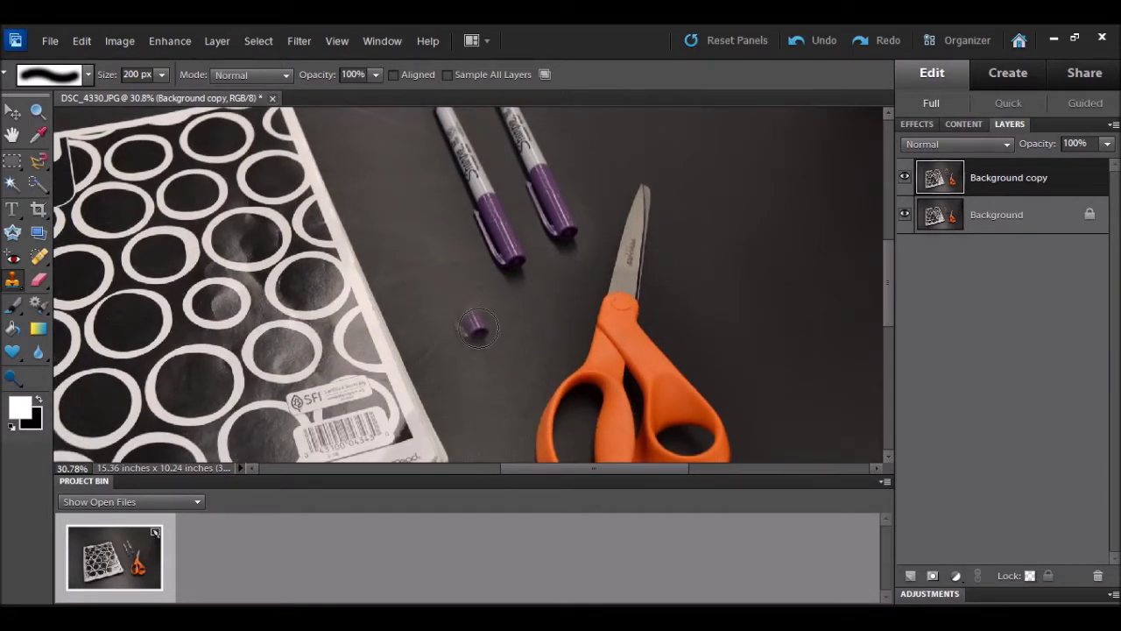
scroll(473, 324, down, 2)
scroll(455, 325, down, 2)
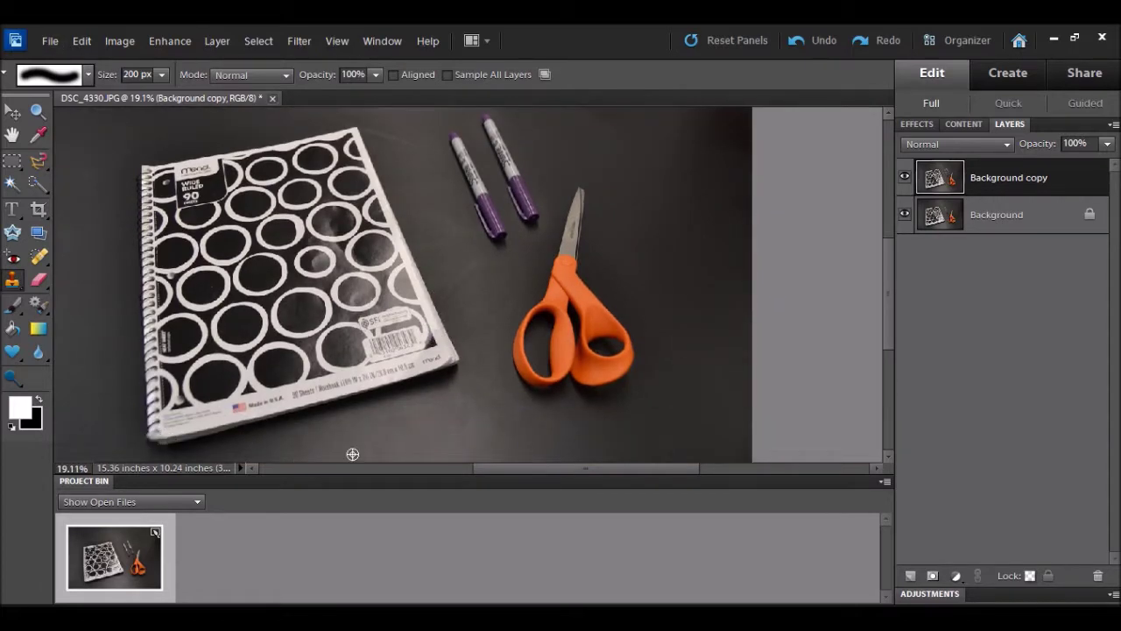
- Switch to a 65 px brush and clone paper over the '90 Sheets' and 'Notebook' text
scroll(298, 426, up, 6)
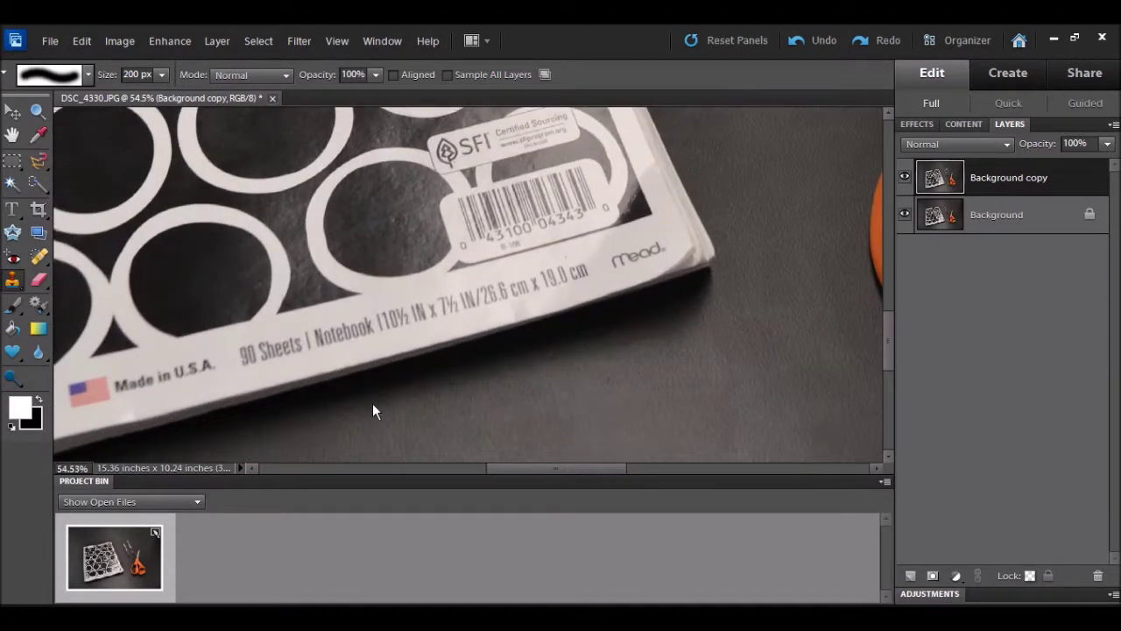
right_click(335, 410)
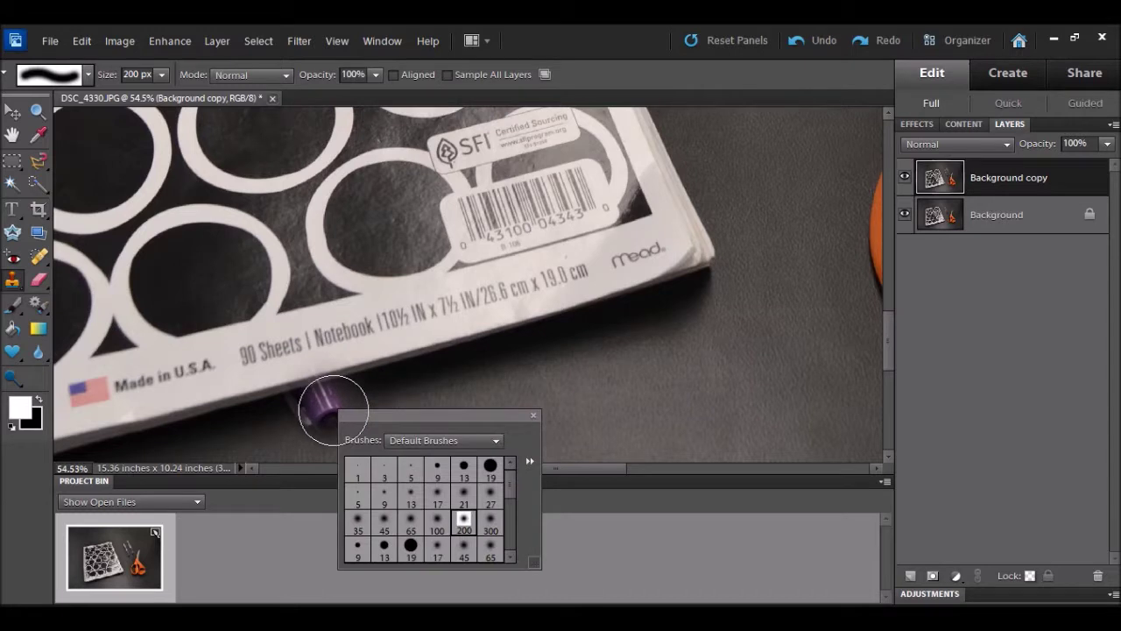
click(408, 523)
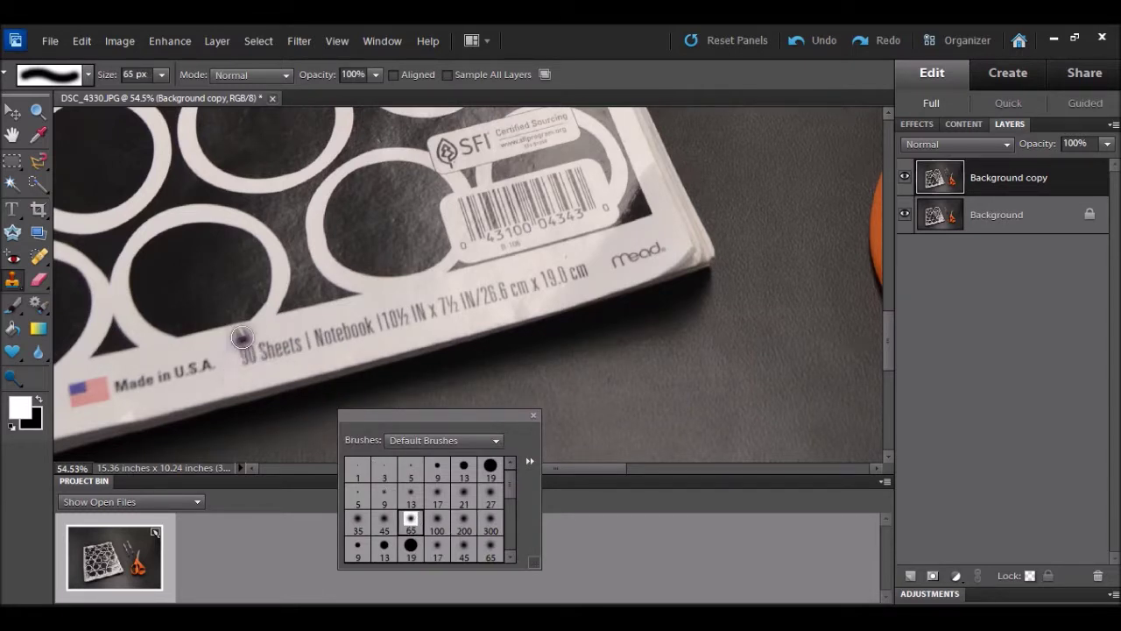
click(237, 378)
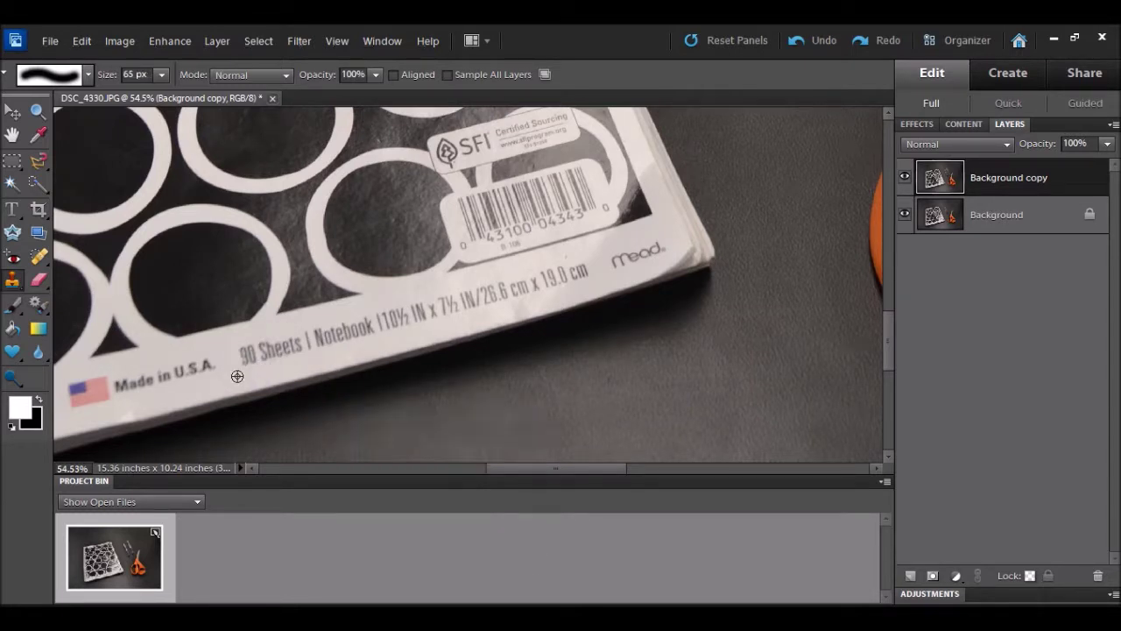
drag(246, 355, 255, 354)
mouse_move(245, 351)
mouse_down()
mouse_move(264, 359)
mouse_move(315, 336)
mouse_move(424, 315)
mouse_move(415, 313)
mouse_up()
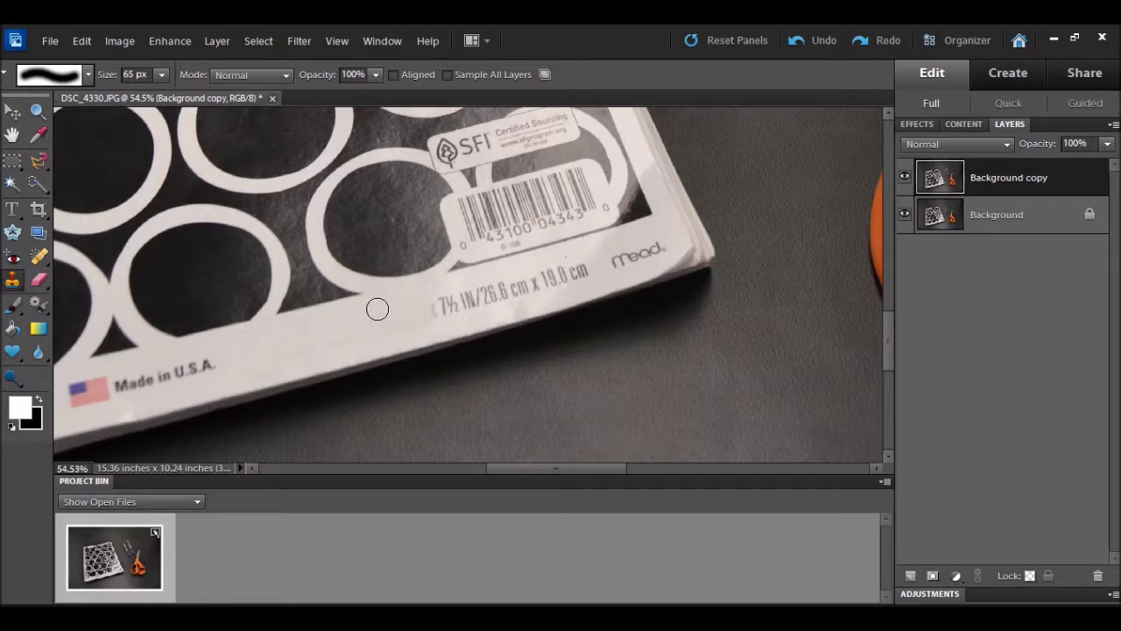
- Clone away the remaining 7½ IN dimension text from clean label paper, then compare with the original
mouse_move(369, 308)
mouse_down()
mouse_move(441, 312)
mouse_move(459, 290)
mouse_move(499, 278)
mouse_move(503, 252)
mouse_move(540, 254)
mouse_up()
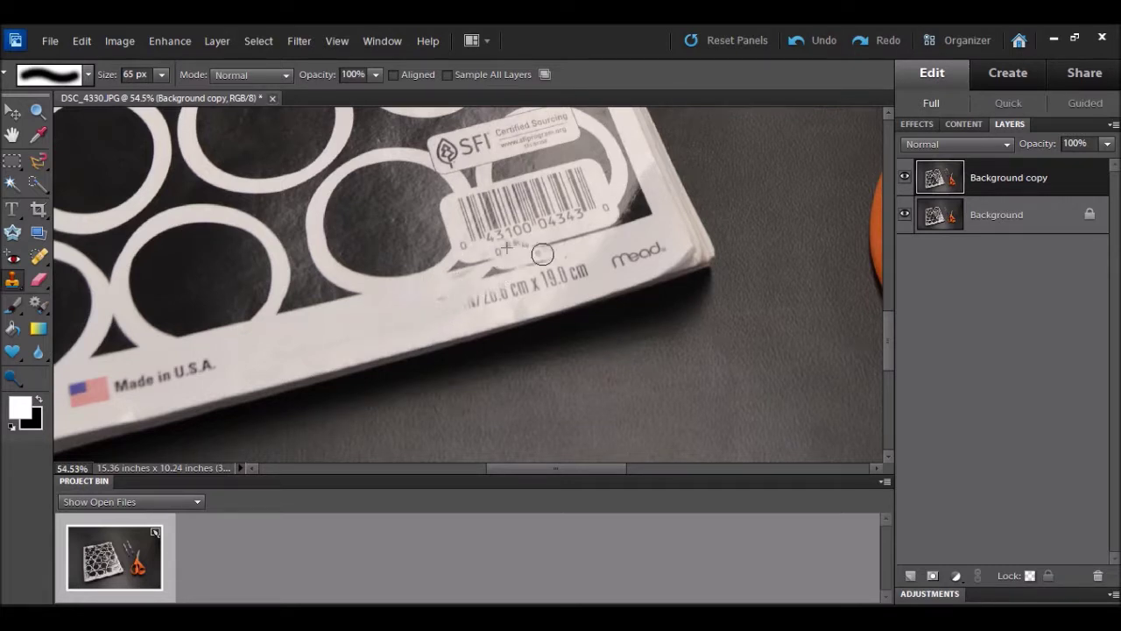
click(803, 44)
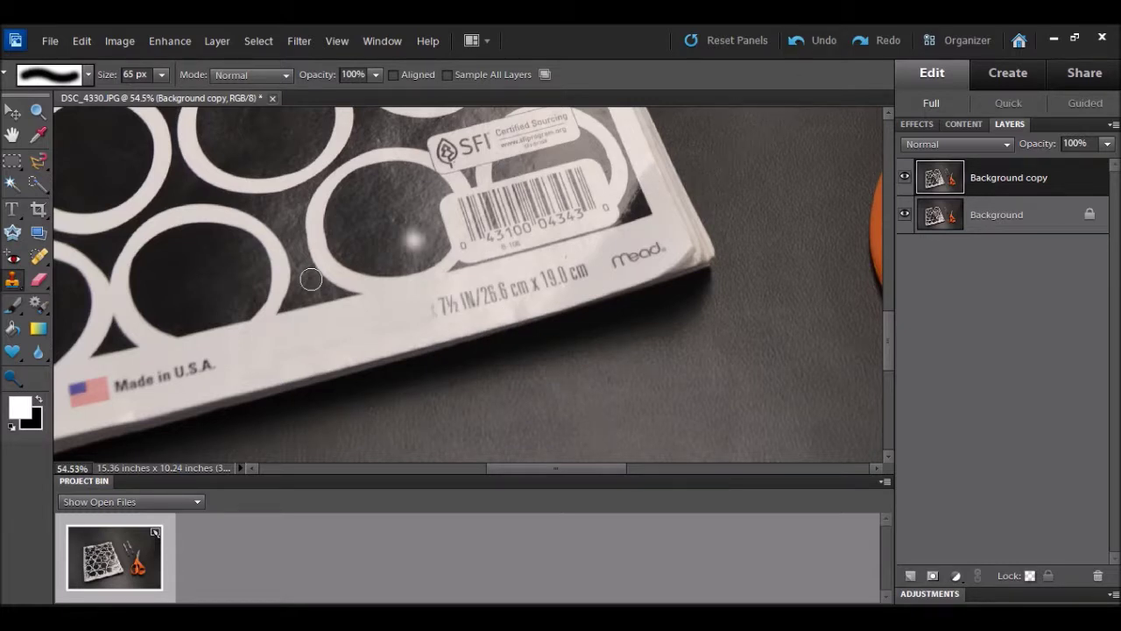
alt+click(368, 321)
mouse_move(430, 305)
mouse_down()
mouse_move(526, 288)
mouse_move(495, 289)
mouse_move(515, 276)
mouse_move(502, 290)
mouse_move(582, 271)
mouse_move(534, 280)
mouse_move(574, 274)
mouse_move(561, 275)
mouse_up()
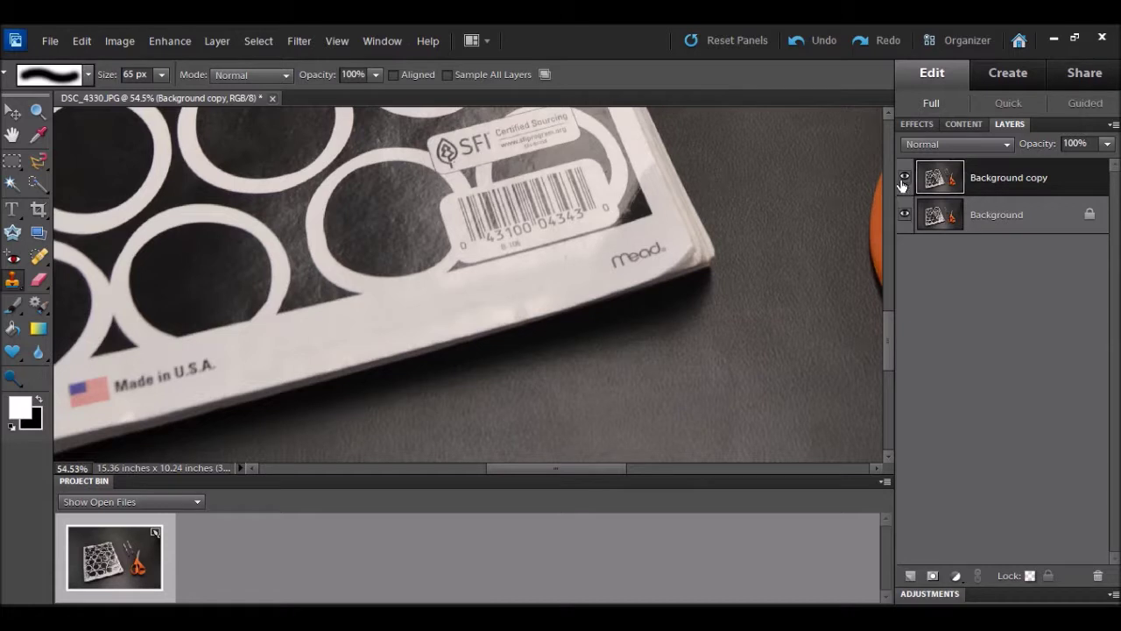
click(905, 179)
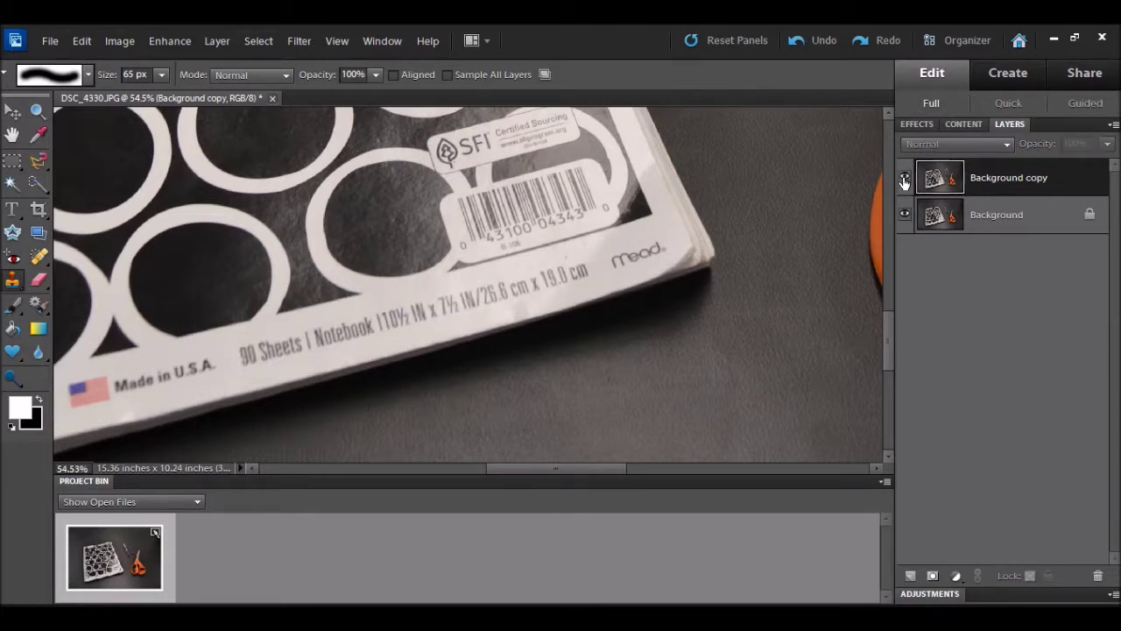
click(904, 179)
scroll(864, 175, down, 5)
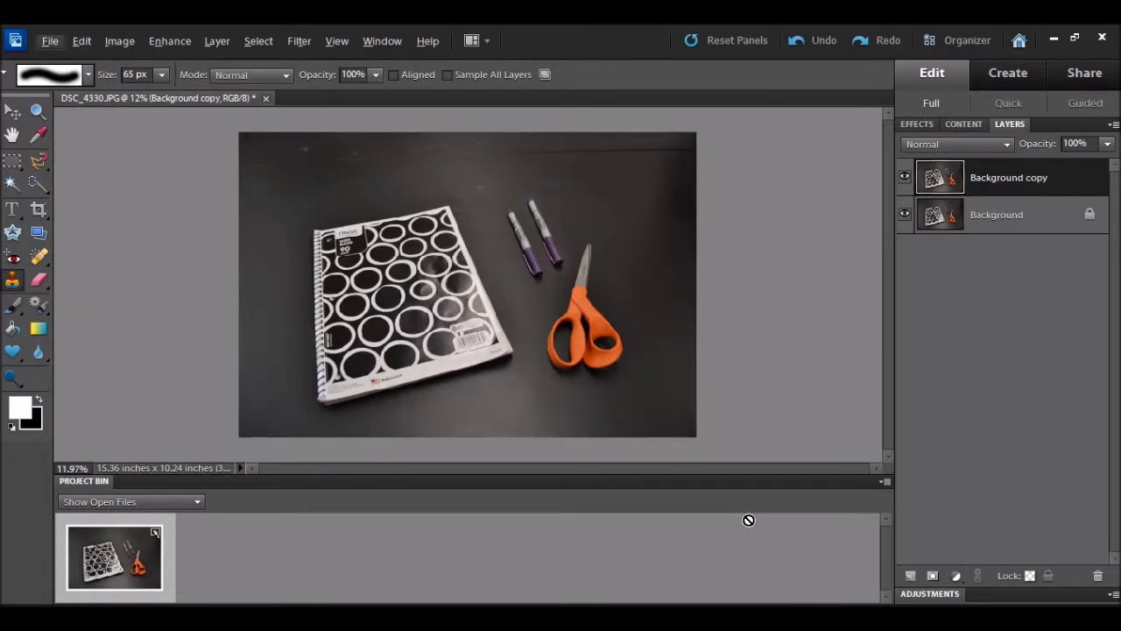
- Paint out the faint Mead print at the label's corner and zoom out
scroll(548, 372, up, 5)
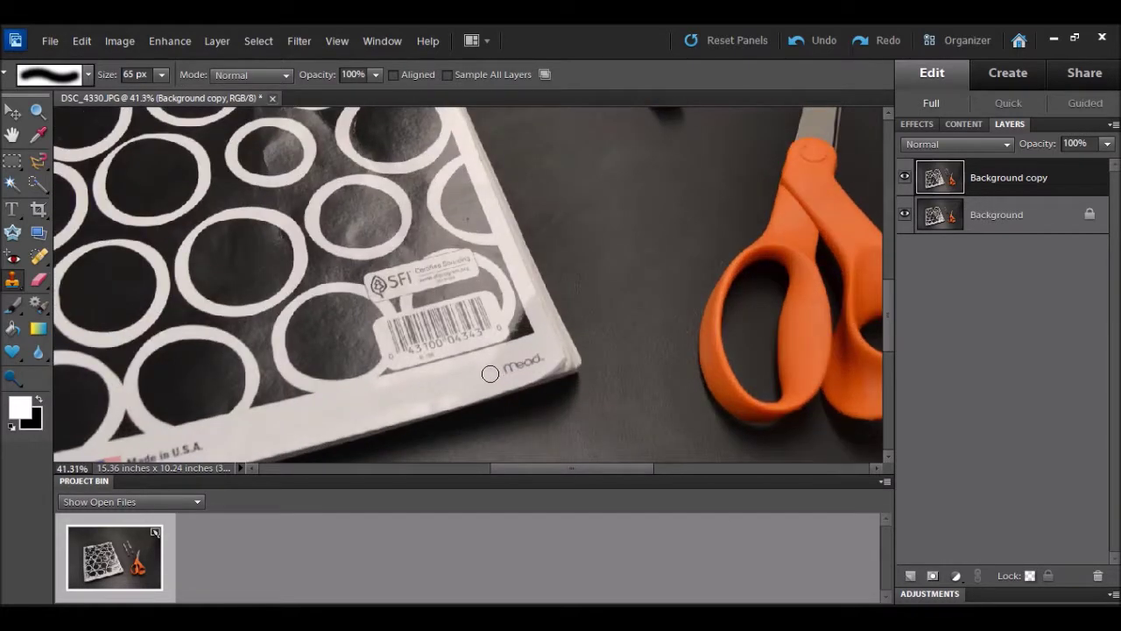
mouse_move(503, 367)
mouse_down()
mouse_move(535, 356)
mouse_move(519, 361)
mouse_up()
key(ctrl+0)
scroll(493, 385, down, 3)
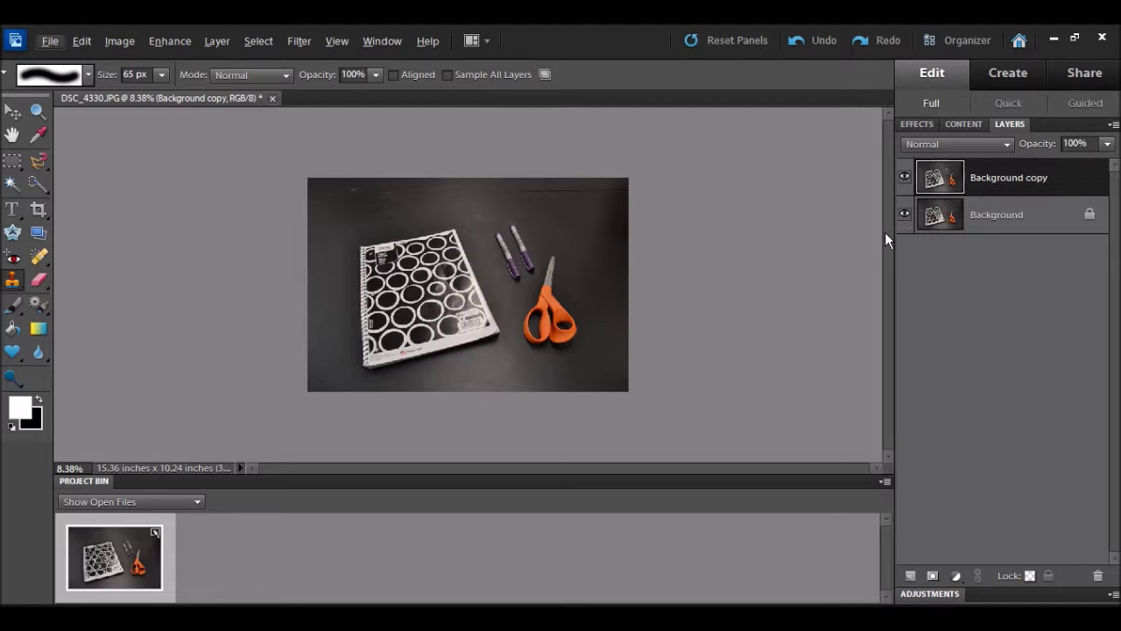
- Flatten the image into a single Background layer
right_click(947, 211)
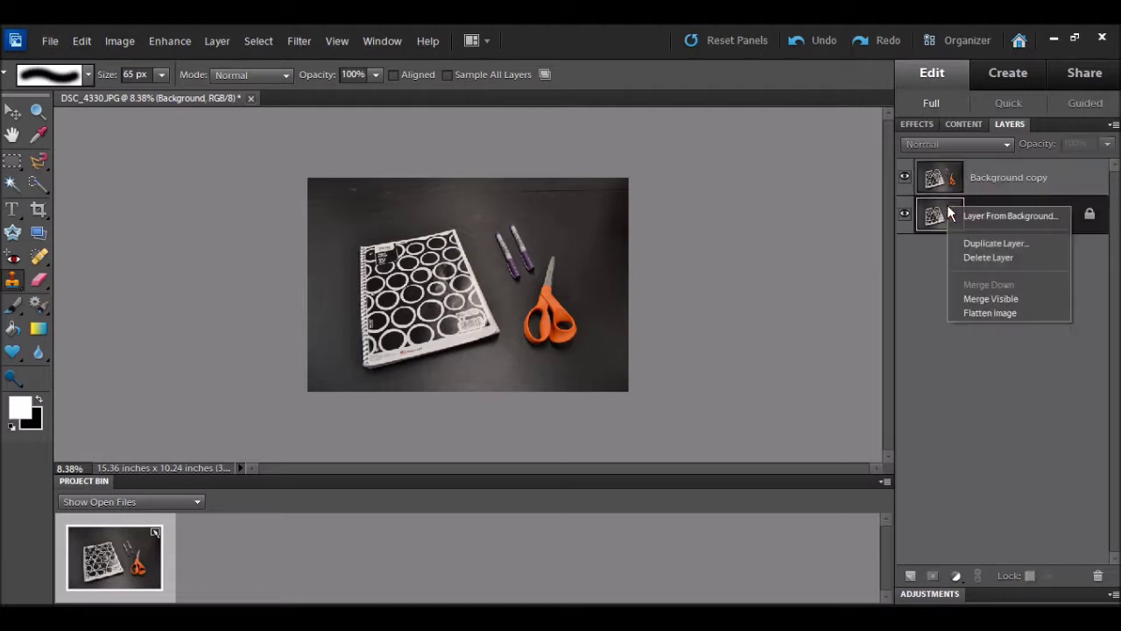
click(980, 312)
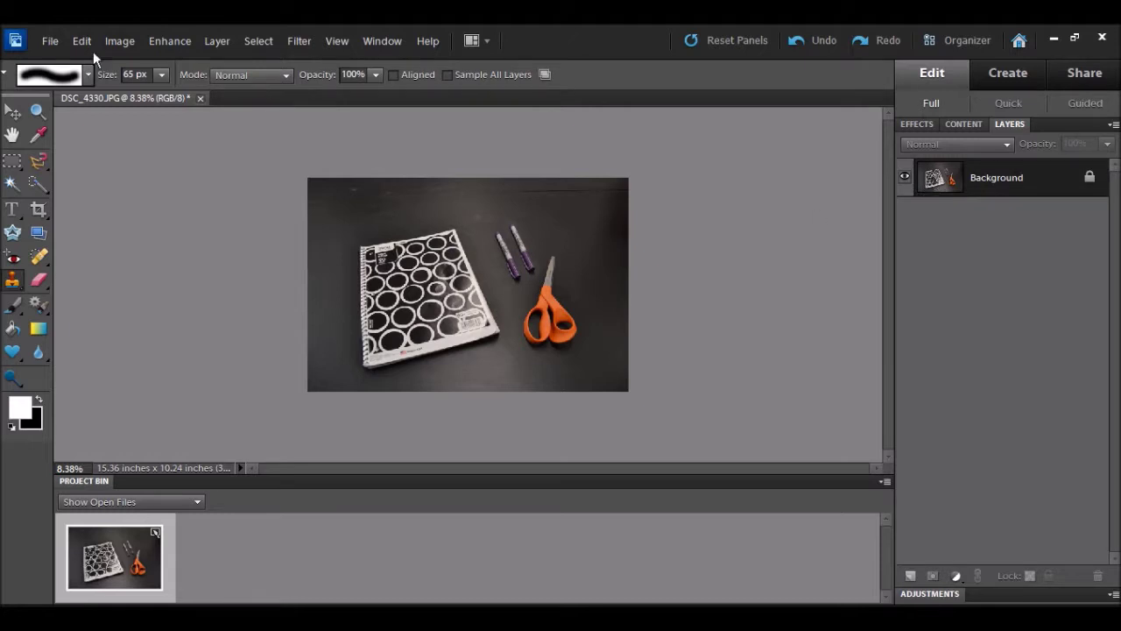
click(51, 40)
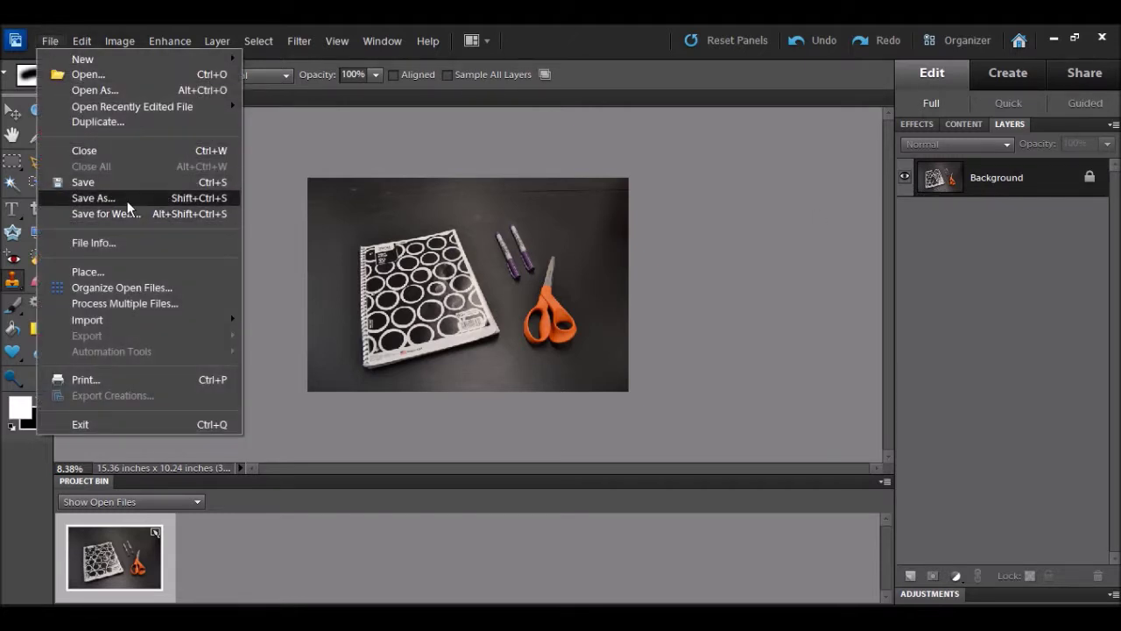
- Save the flattened photo as JPEG 'cloned' at quality 9 (High)
click(127, 203)
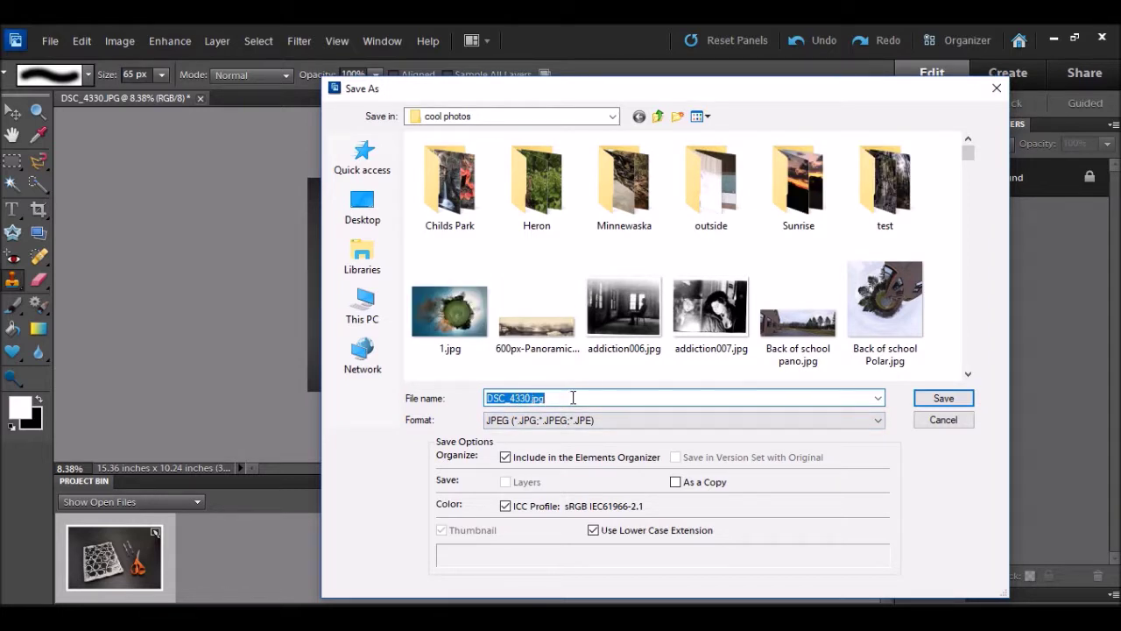
key(BackSpace)
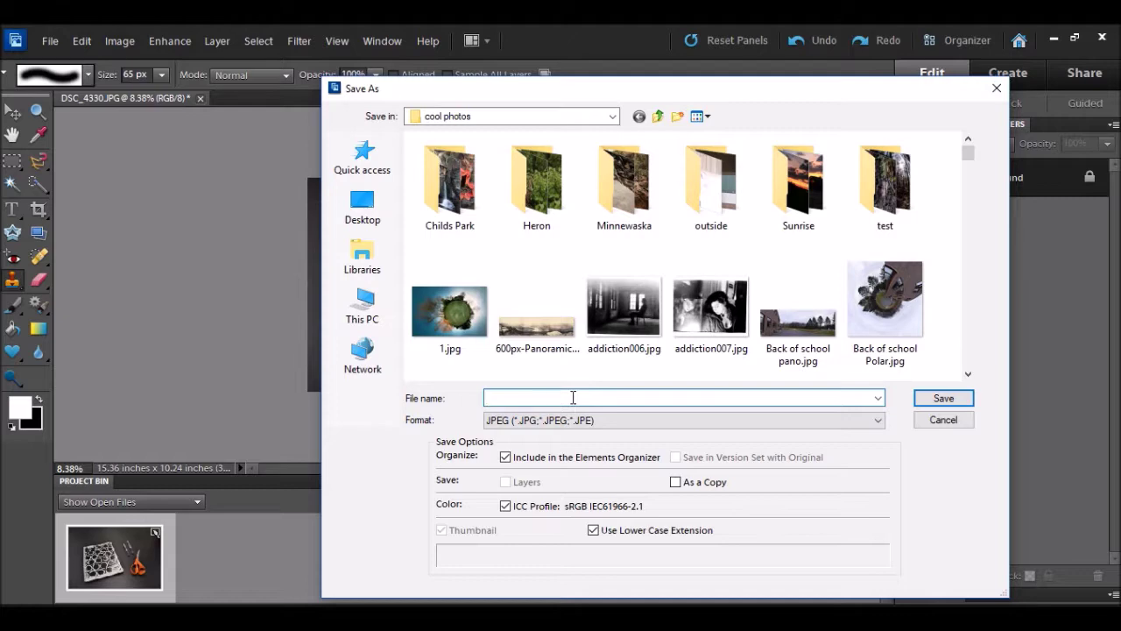
text(clone)
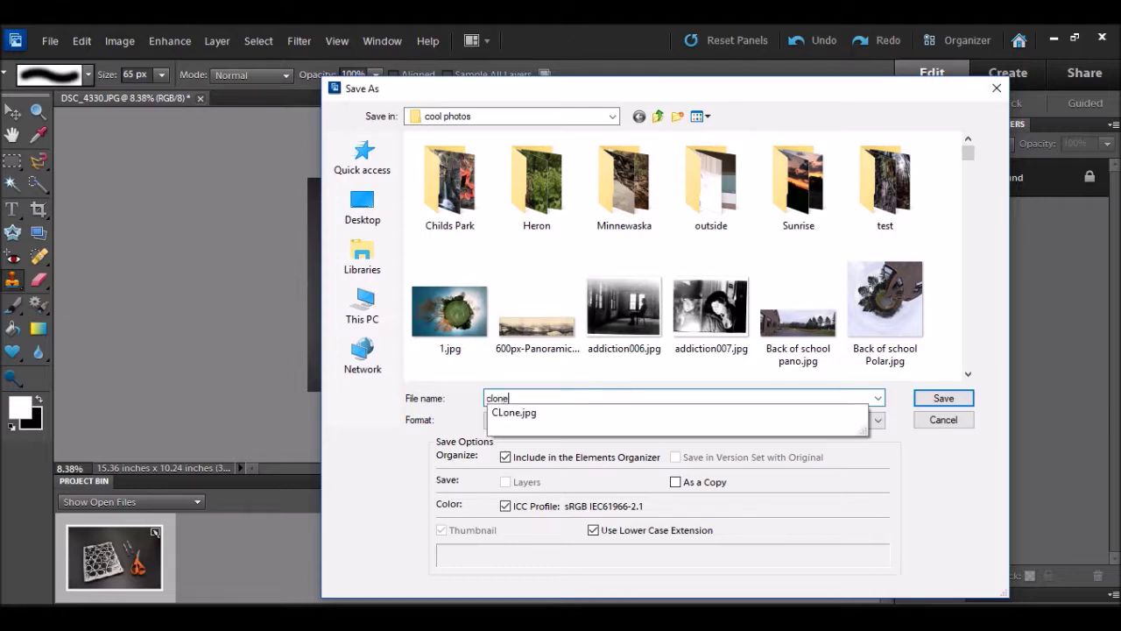
text(d)
key(Return)
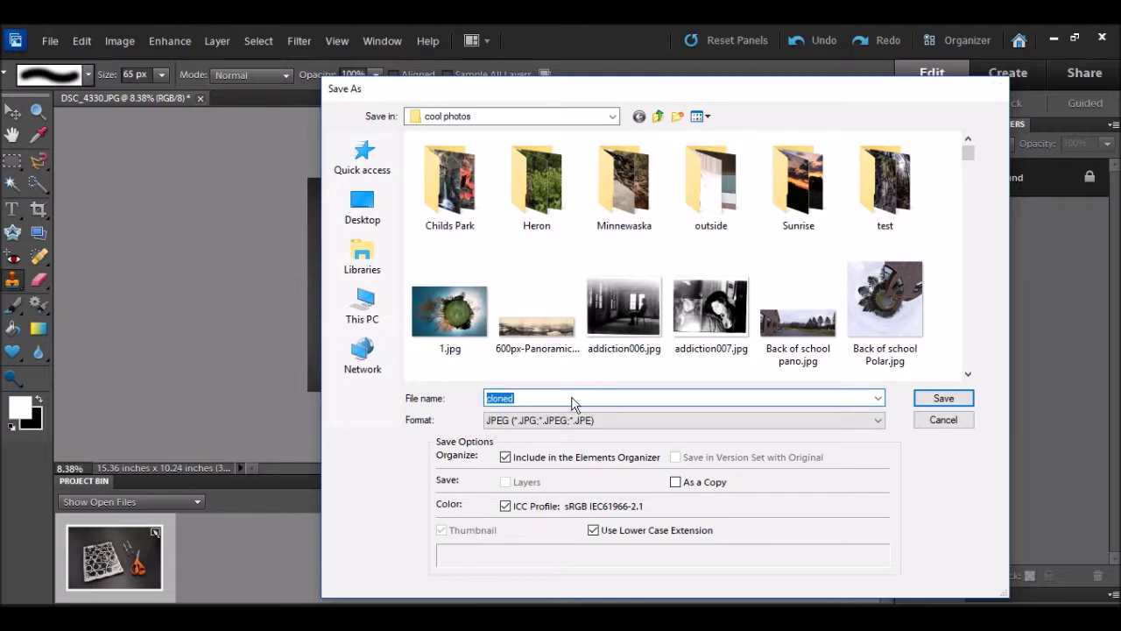
click(562, 256)
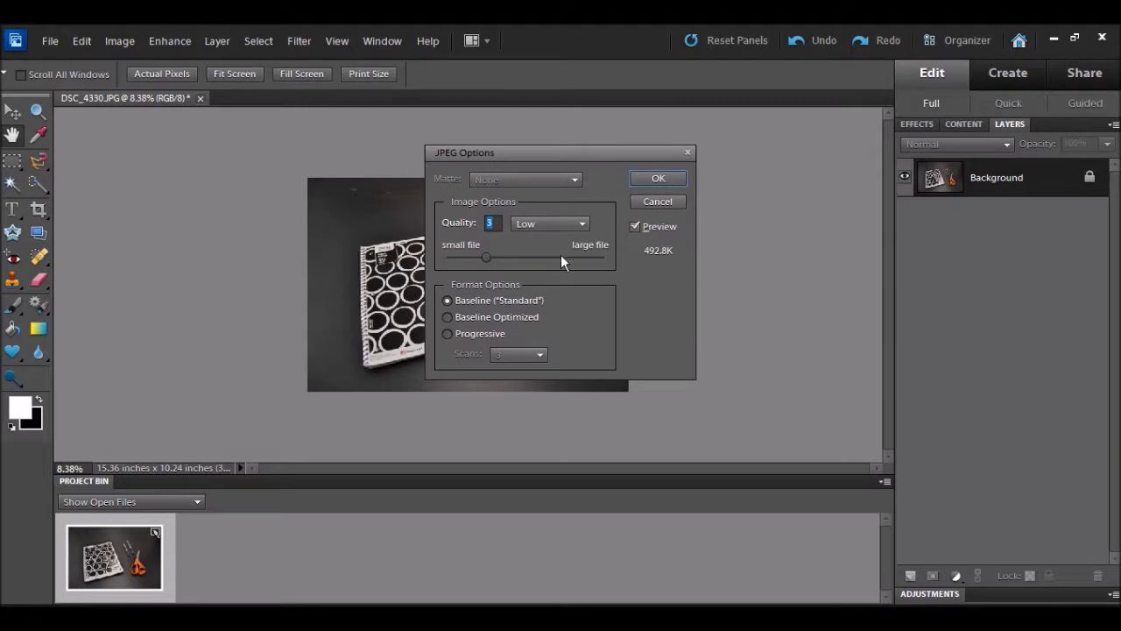
click(663, 179)
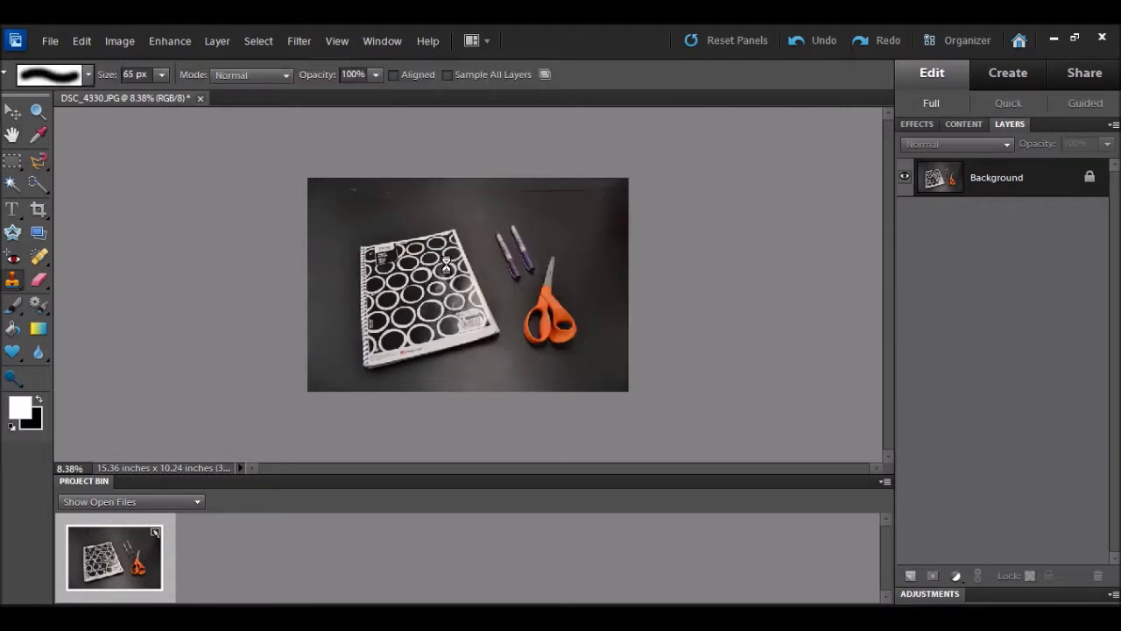
- Reopen the original DSC_4330.JPG, then switch back to cloned.jpg and zoom in
click(50, 41)
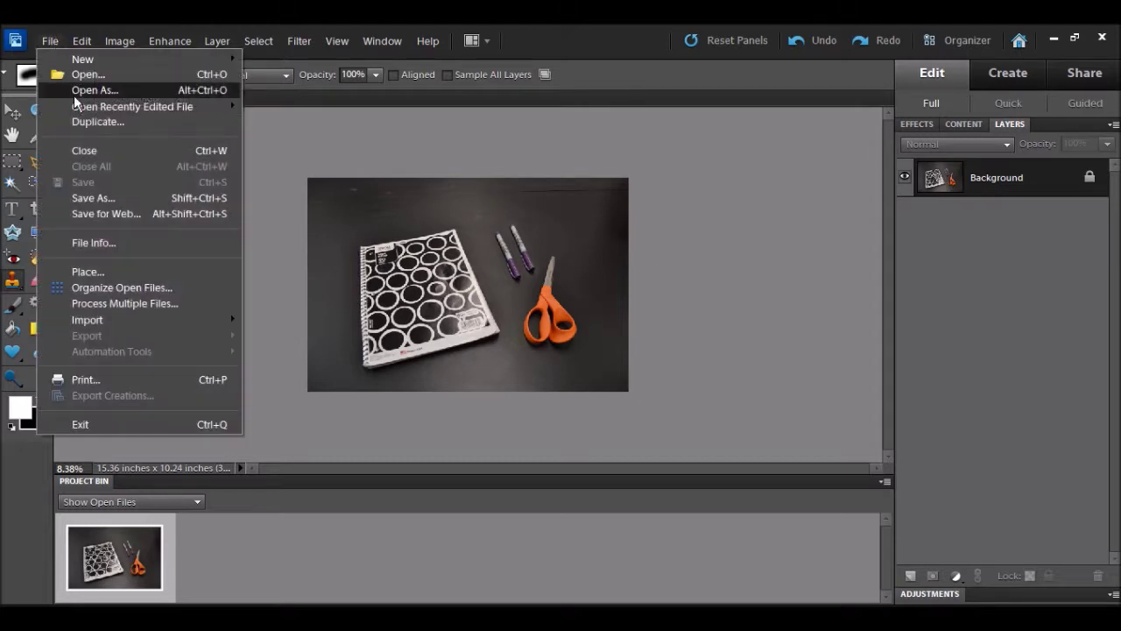
mouse_move(100, 108)
click(292, 123)
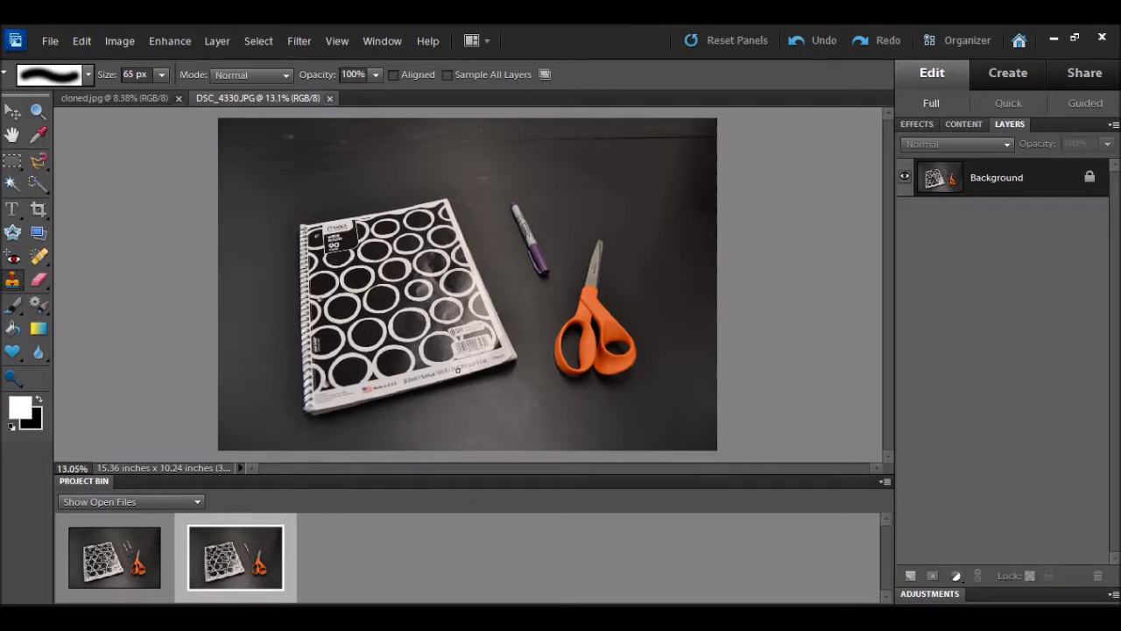
click(125, 571)
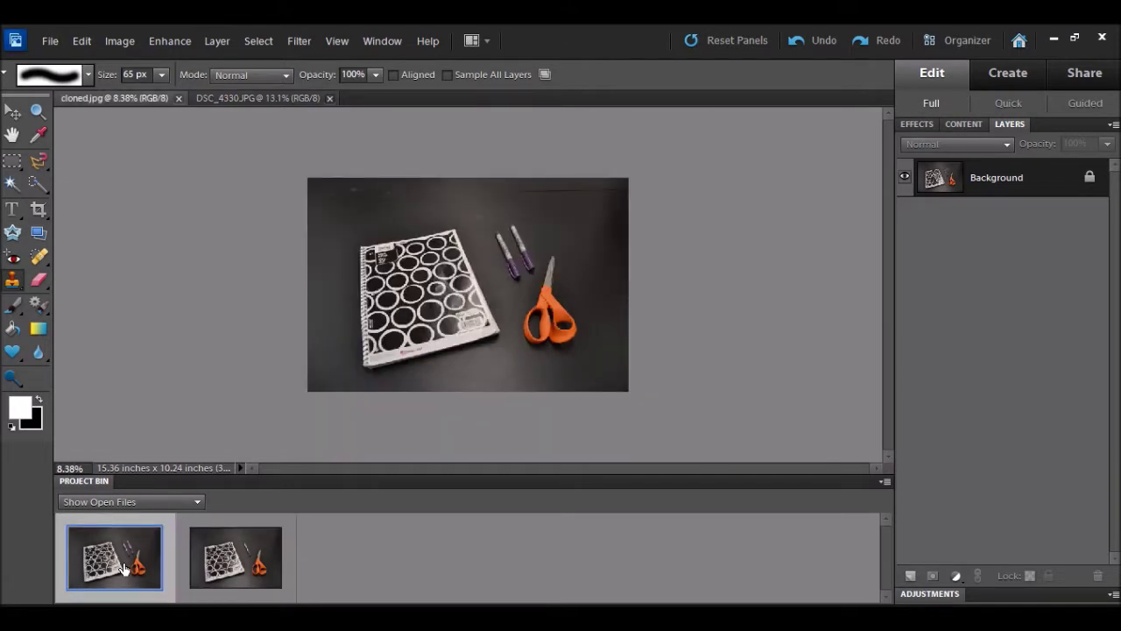
scroll(542, 296, up, 4)
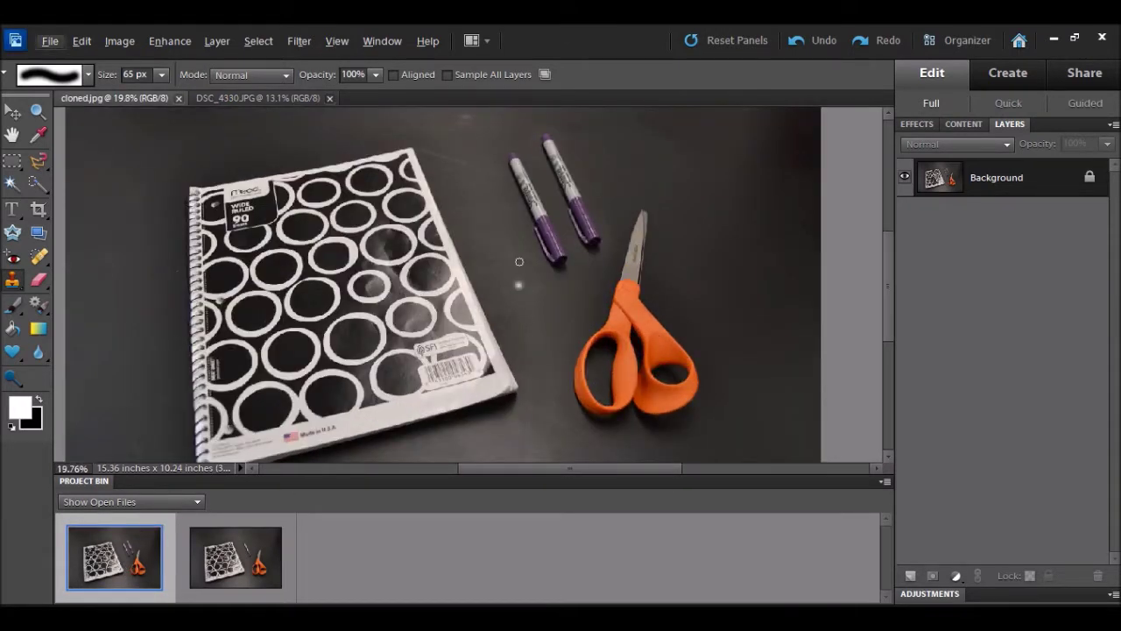